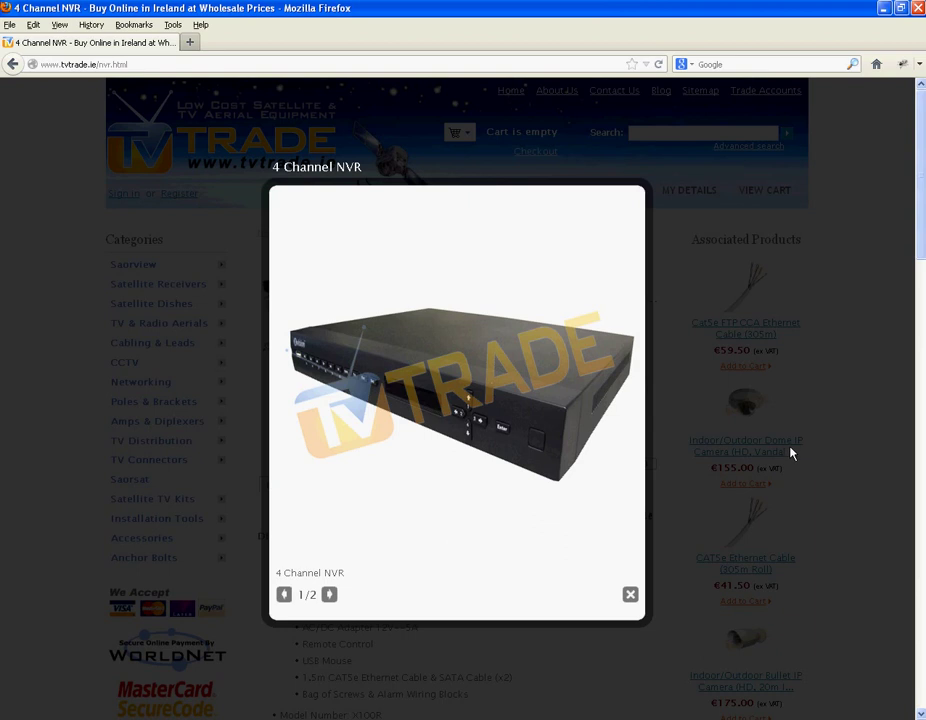
- Close the enlarged 4 Channel NVR product photo in Firefox
left_click(629, 595)
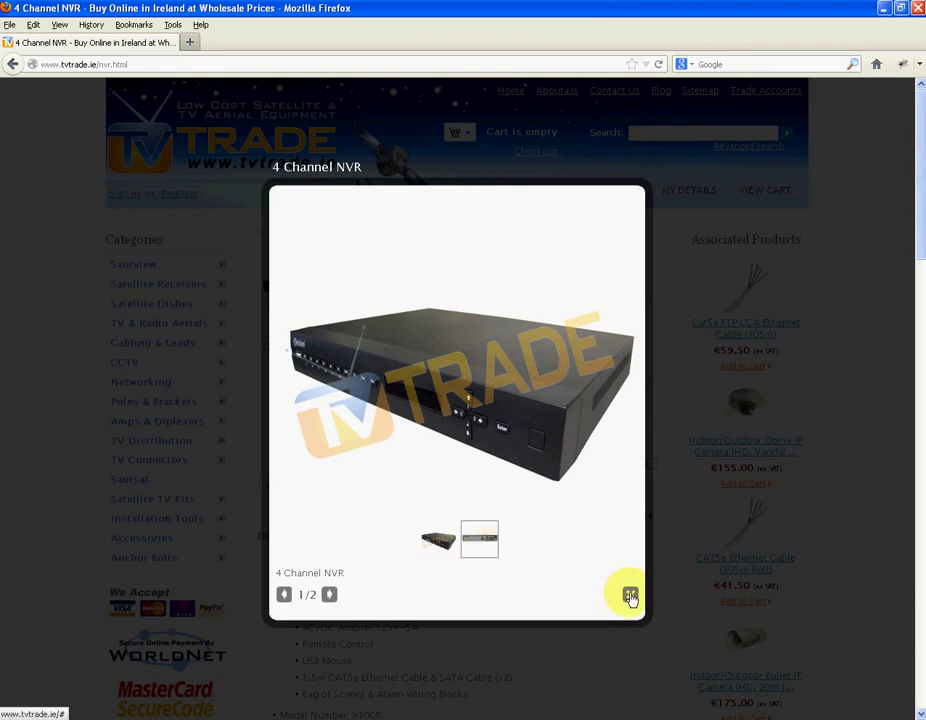
left_click(629, 596)
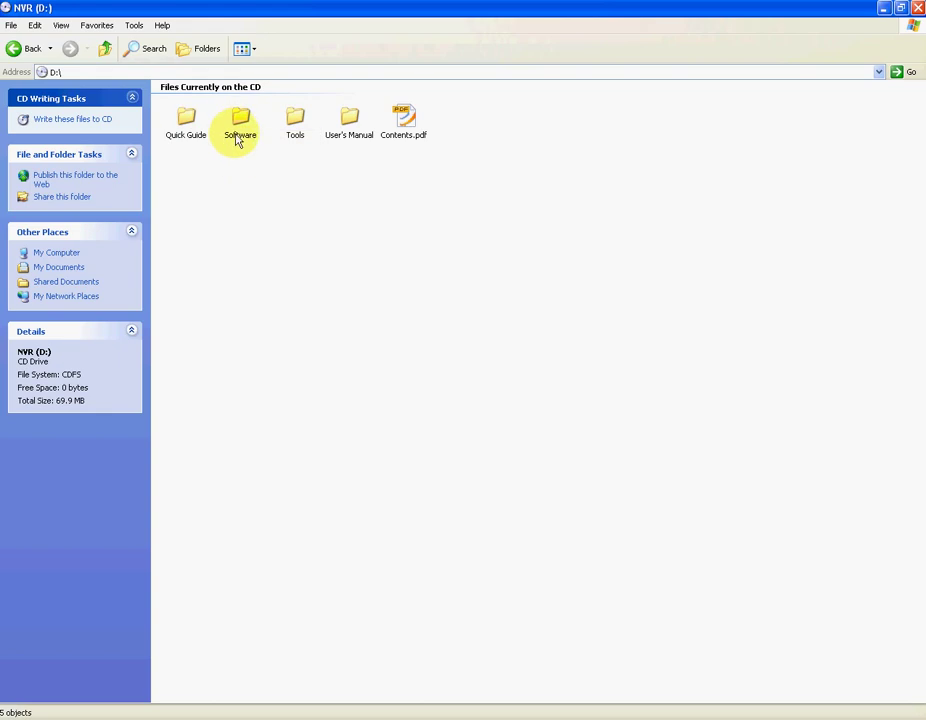
- Open Software > PSS on the NVR CD and select General_PSS_Eng_IS_V4.06.2.R.120711.zip
left_click(238, 128)
double_click(238, 127)
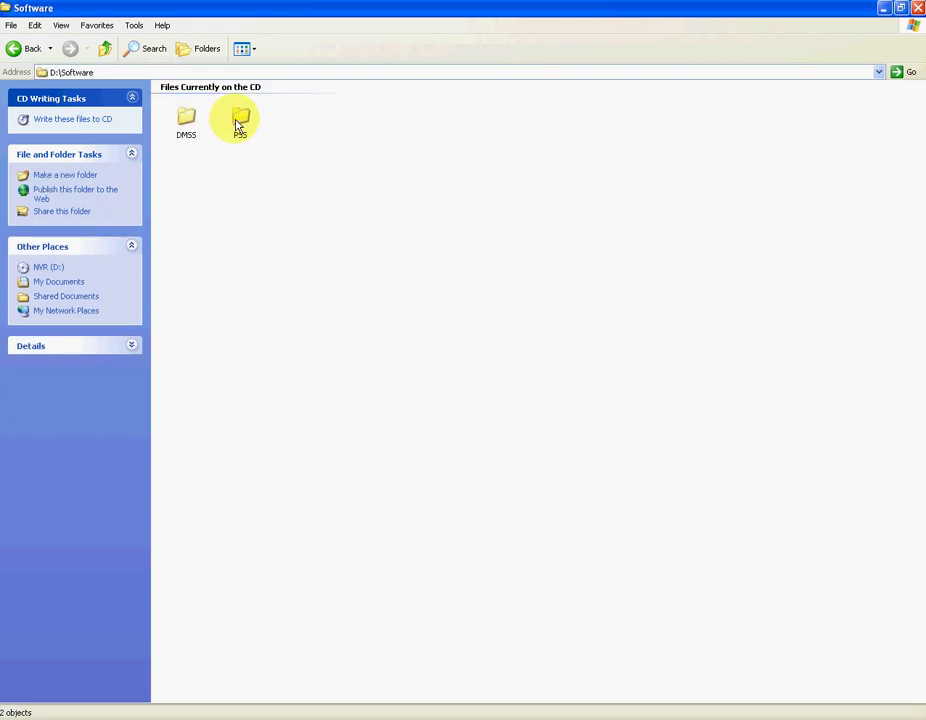
double_click(240, 122)
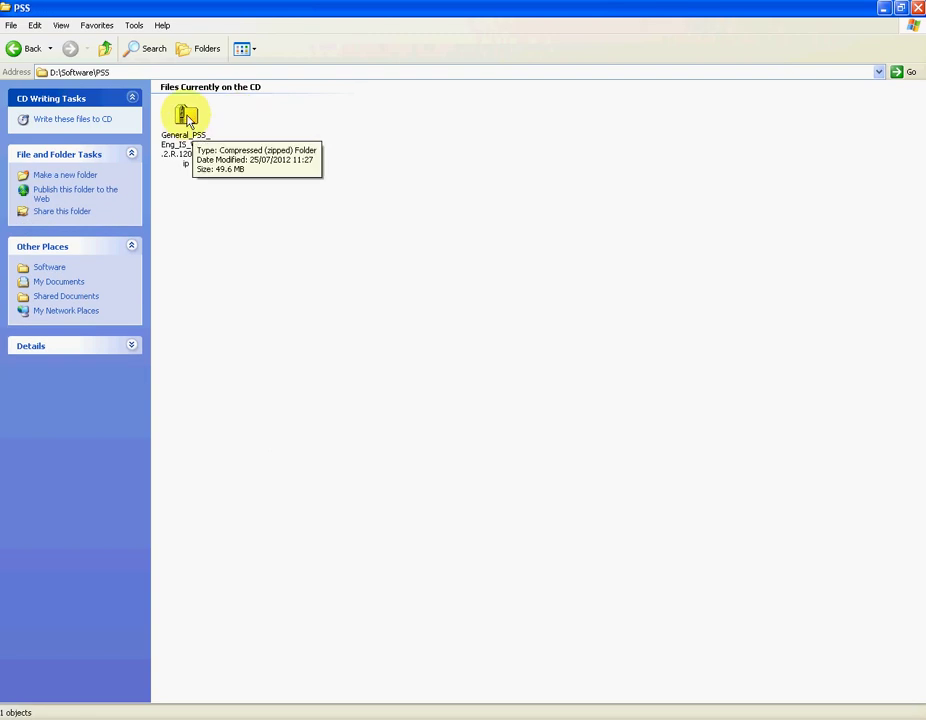
left_click(186, 117)
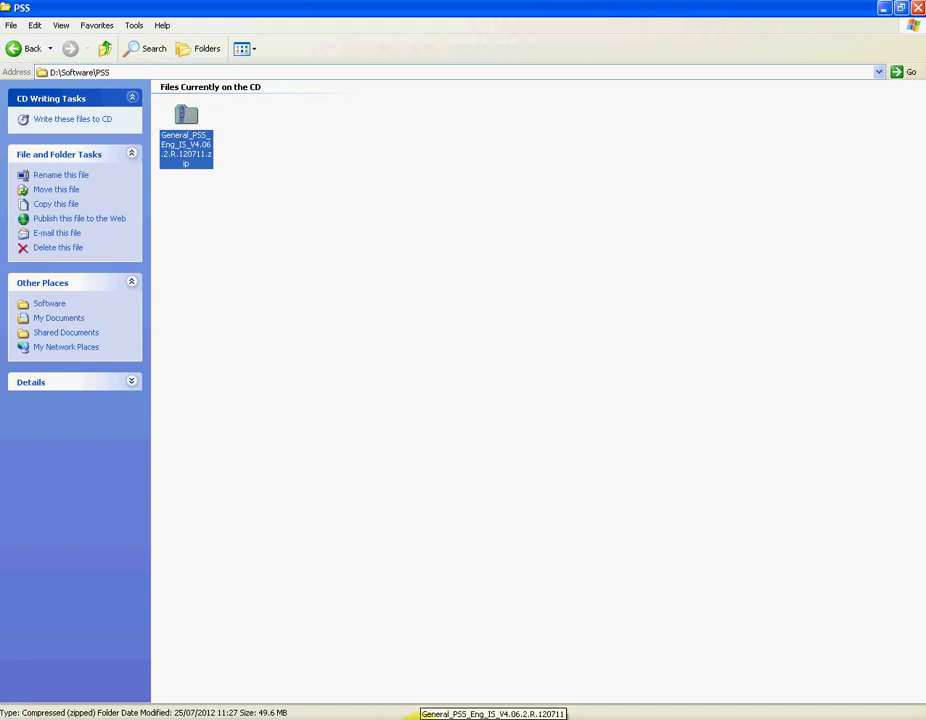
- Go up to the nvr software folder and view the PSS zip's actions without extracting
left_click(420, 718)
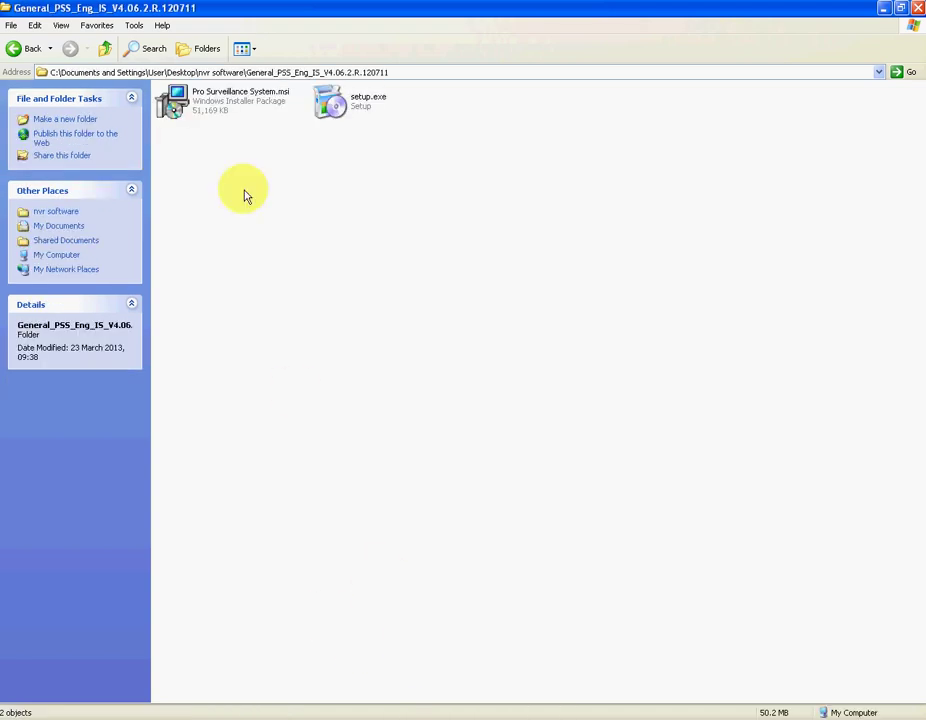
left_click(104, 50)
left_click(350, 100)
right_click(348, 101)
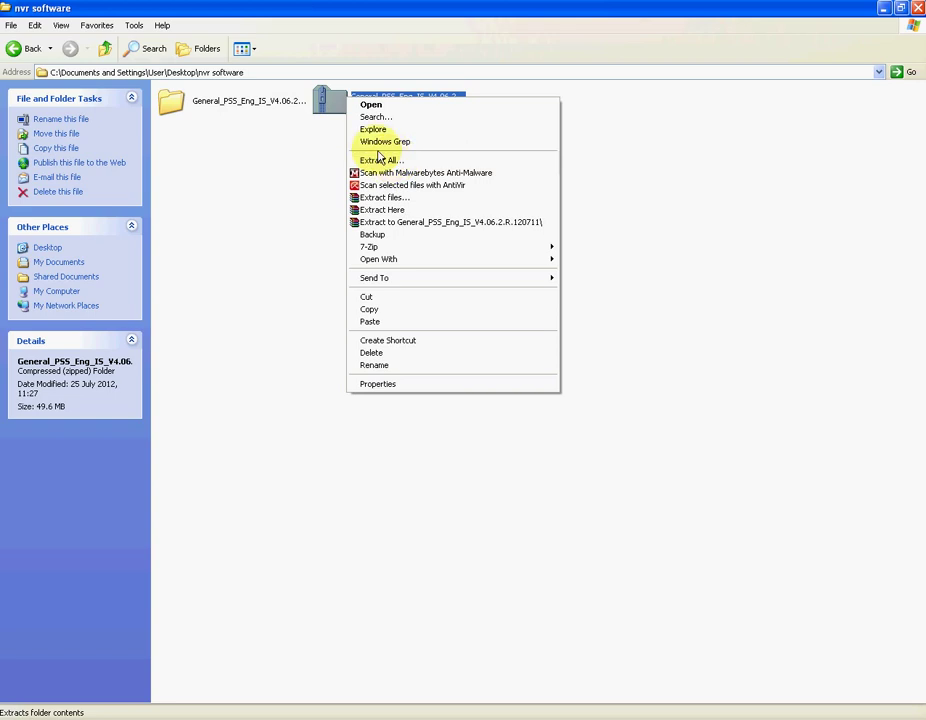
left_click(270, 130)
- Open the extracted General_PSS folder and select setup.exe
left_click(198, 104)
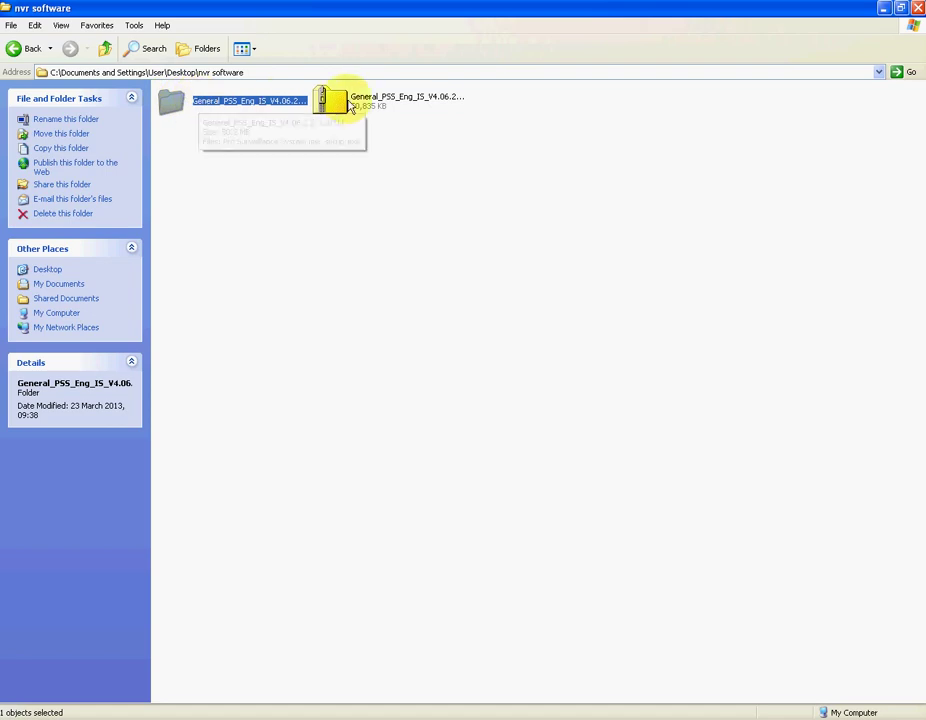
double_click(200, 104)
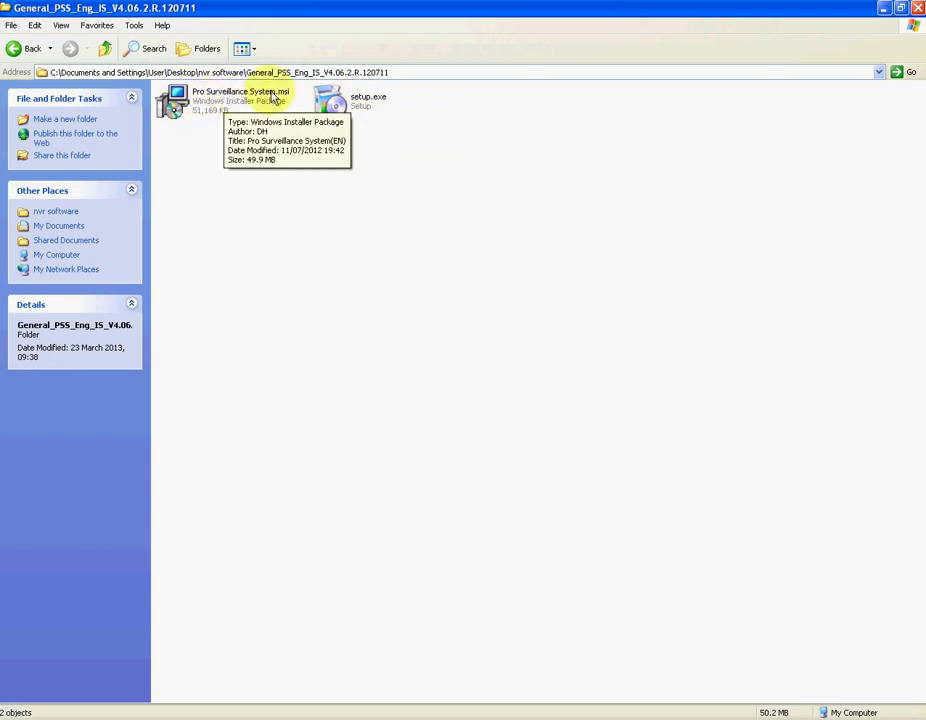
left_click(362, 105)
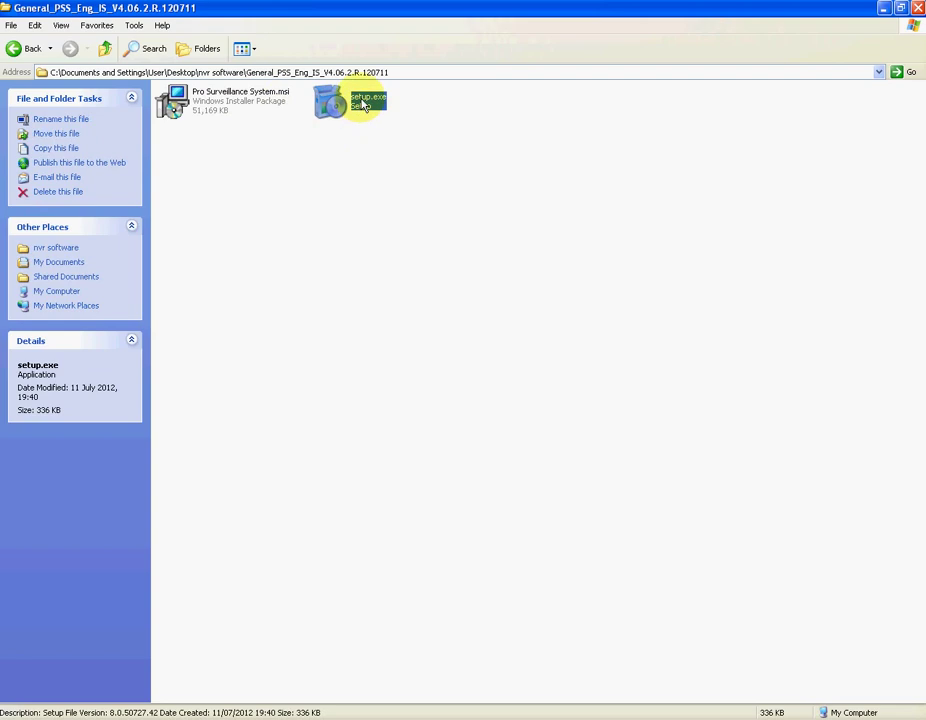
- Run setup.exe and advance past the splash, Welcome and Customer Information pages
double_click(362, 105)
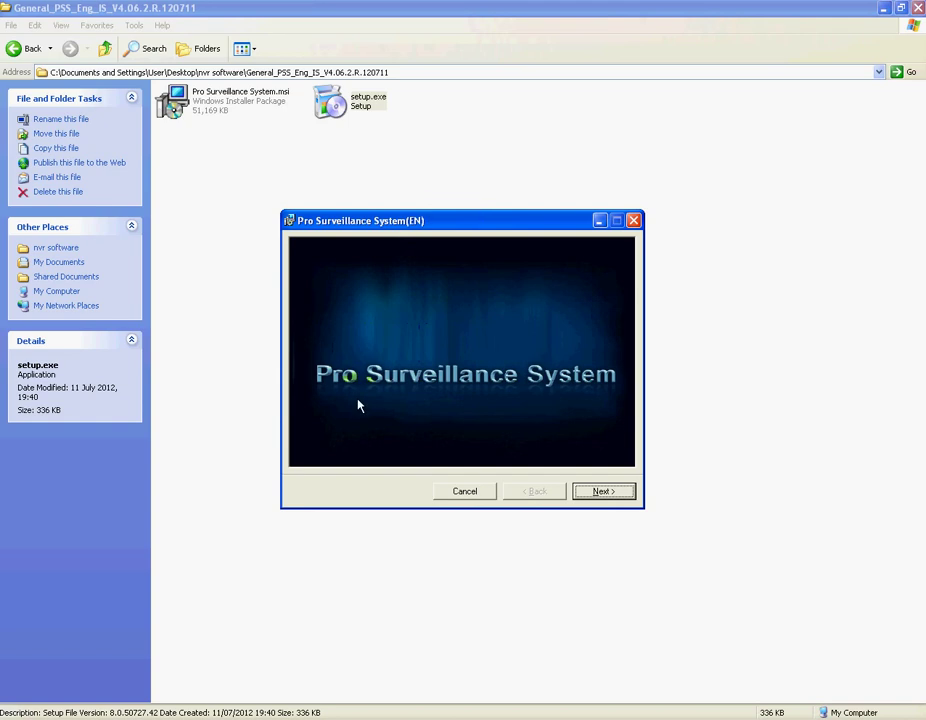
left_click(598, 493)
left_click(602, 493)
left_click(604, 492)
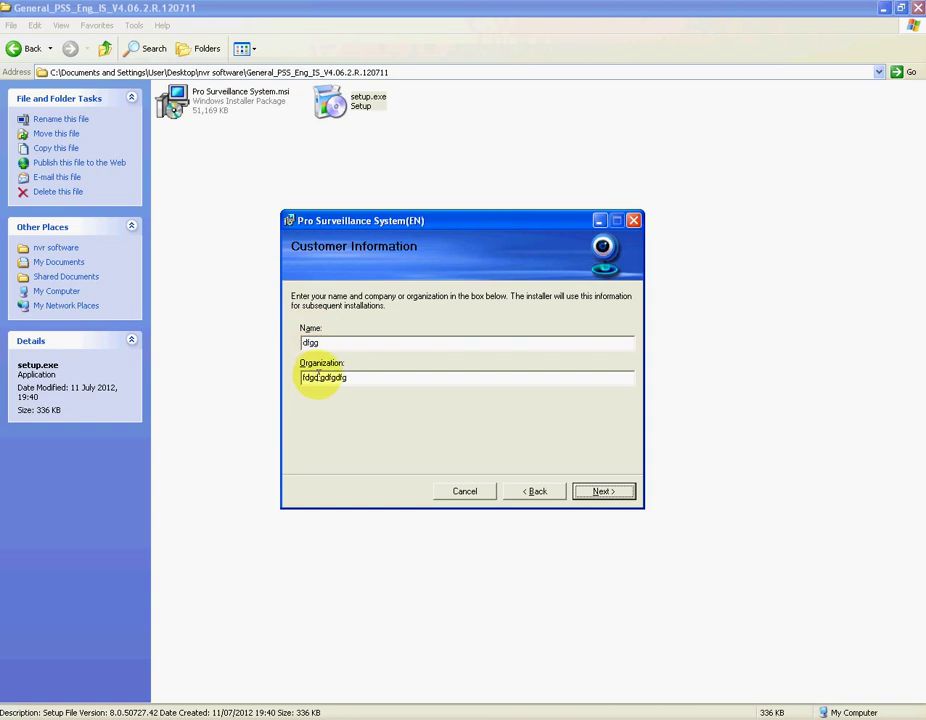
left_click(603, 491)
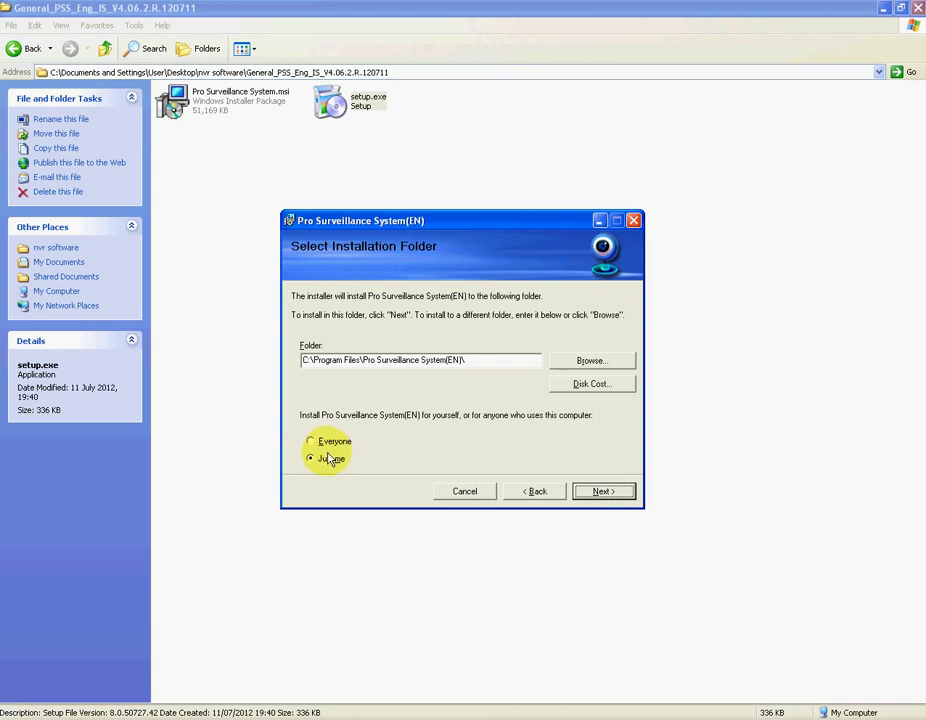
- Choose Just me and keep the default Program Files installation folder
left_click(319, 444)
left_click(312, 459)
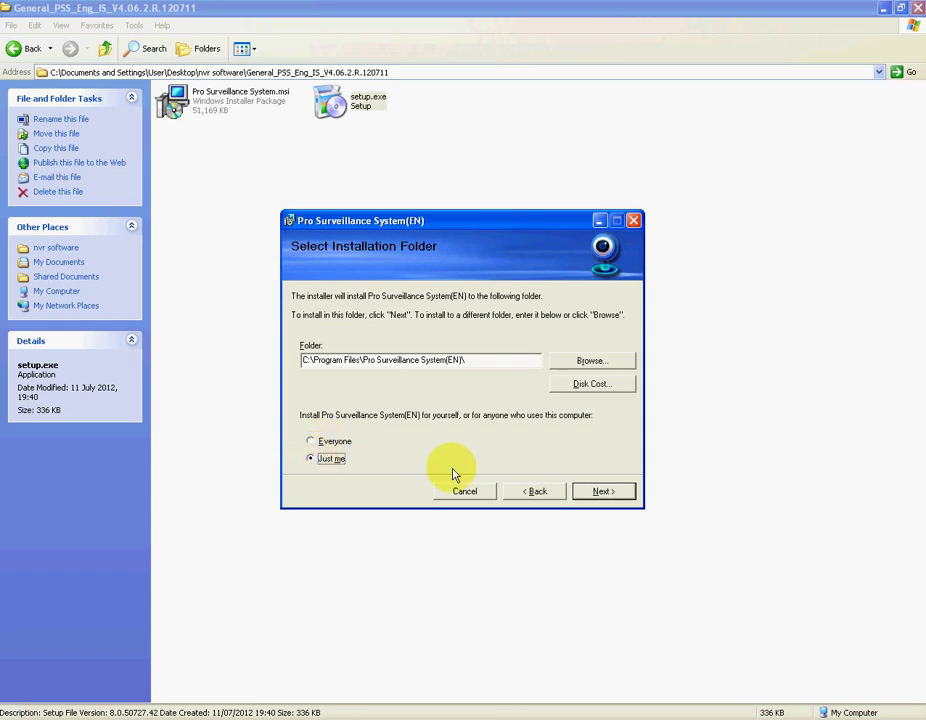
left_click(603, 492)
- Confirm and let the Pro Surveillance System(EN) installation run to Installation Complete
left_click(603, 492)
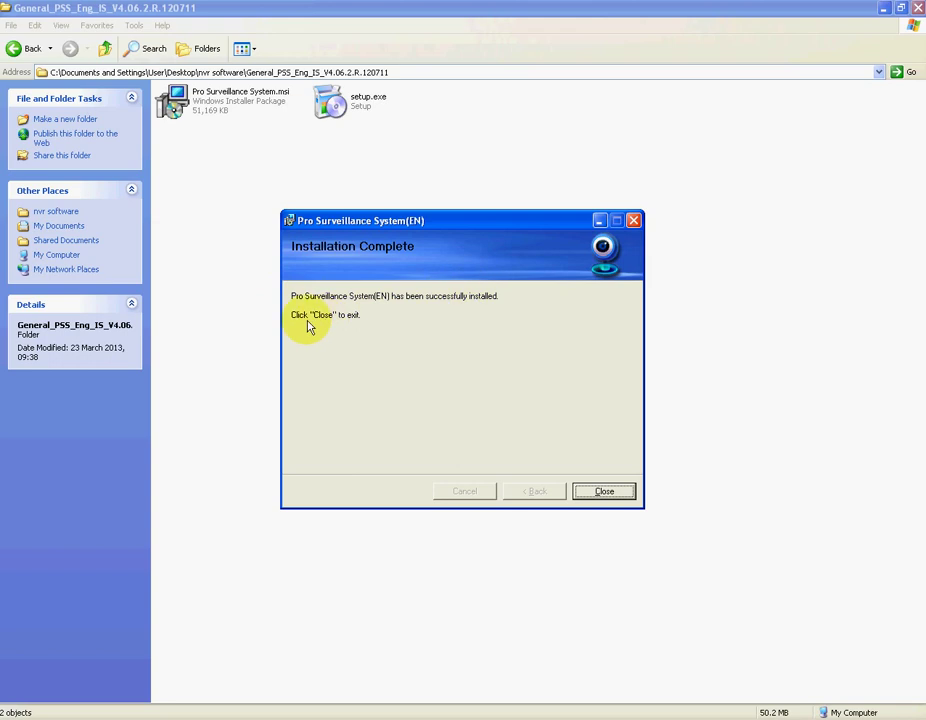
- Close the finished installer and launch PSS from Start > All Programs > PSS
left_click(605, 493)
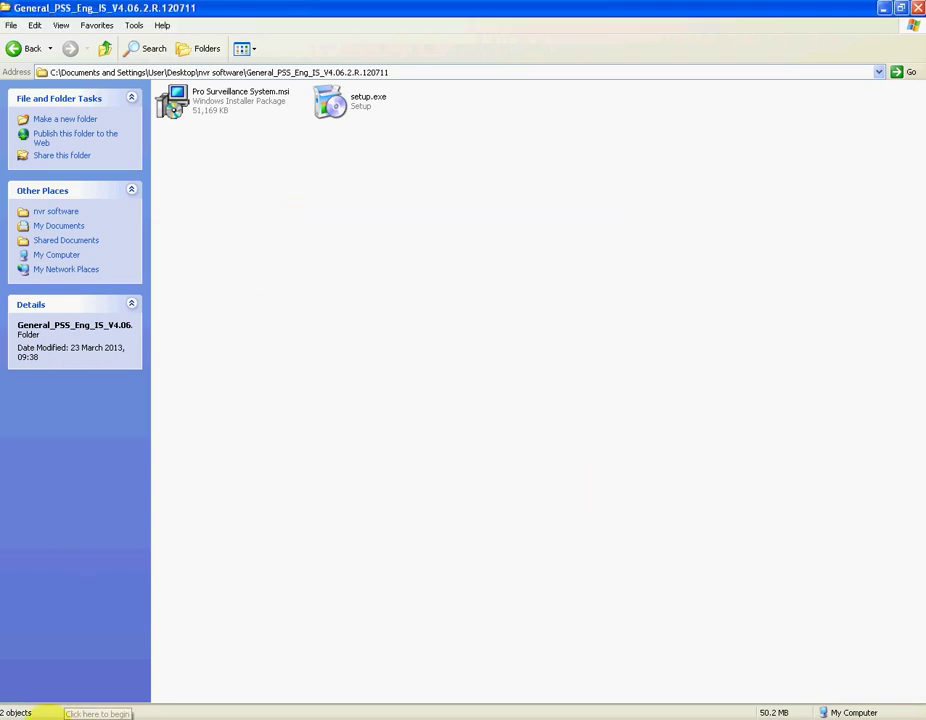
left_click(70, 715)
mouse_move(52, 682)
mouse_move(376, 163)
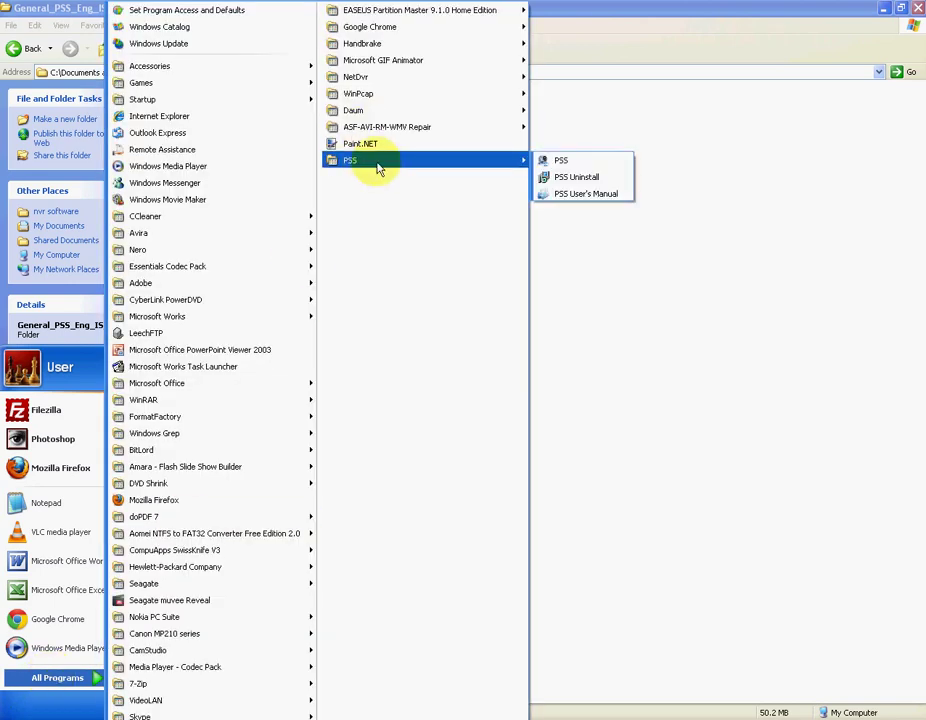
left_click(570, 164)
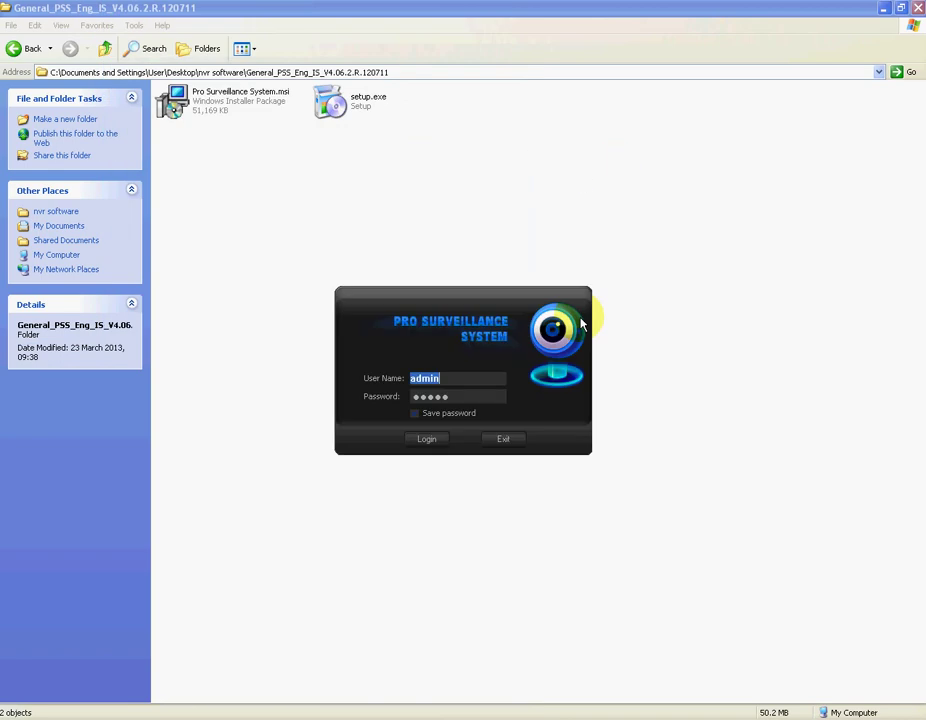
- Replace the Password field's contents with the admin account password and log in
left_click(441, 393)
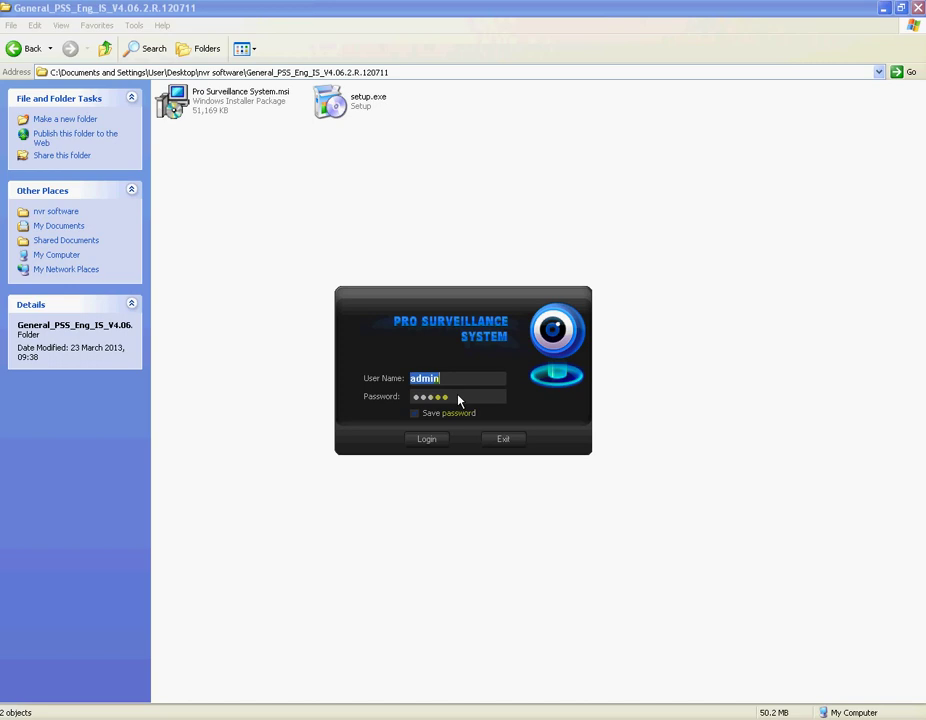
left_click_drag(457, 399, 403, 400)
type("admin")
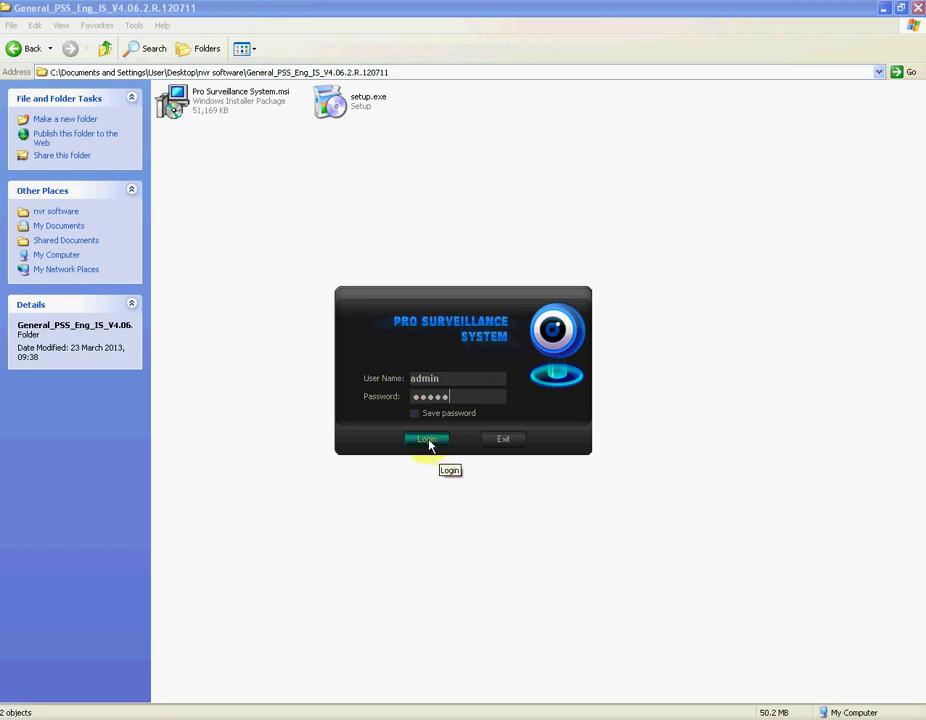
left_click(427, 440)
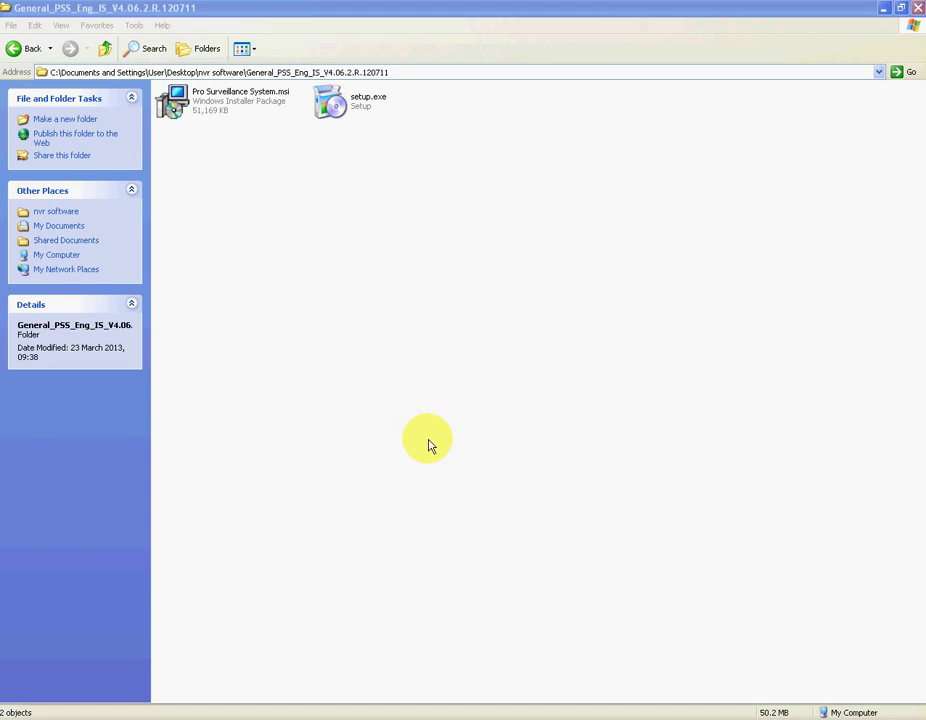